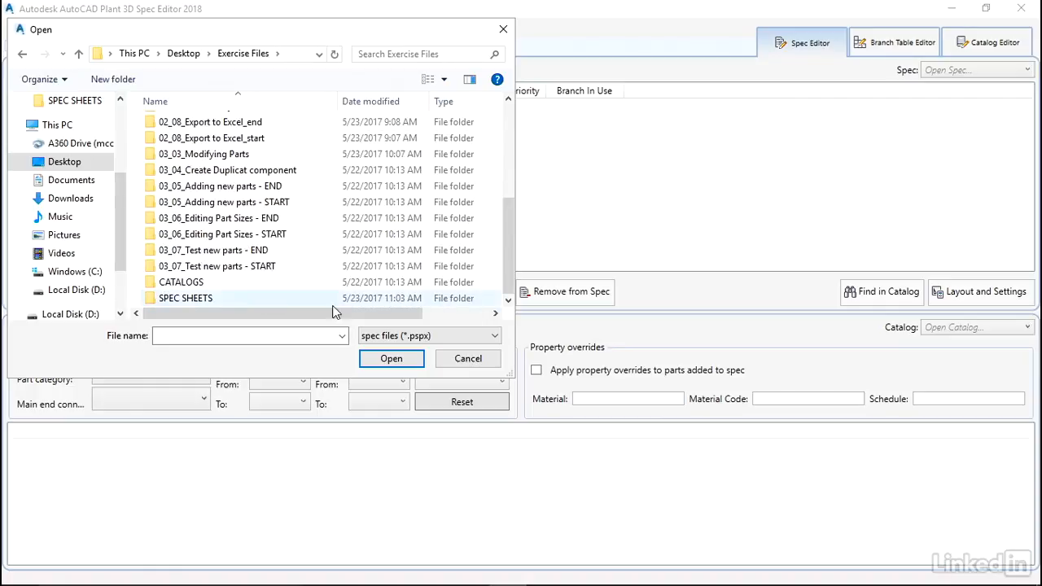
Open the spec file CS150.pspx from the SPEC SHEETS folder in Exercise Files
double_click(174, 303)
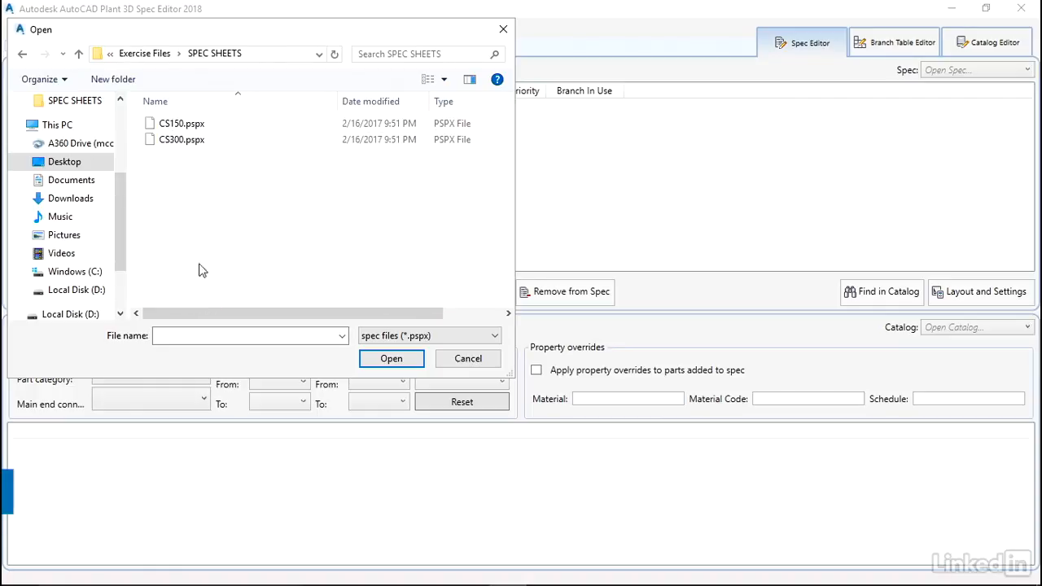
click(193, 125)
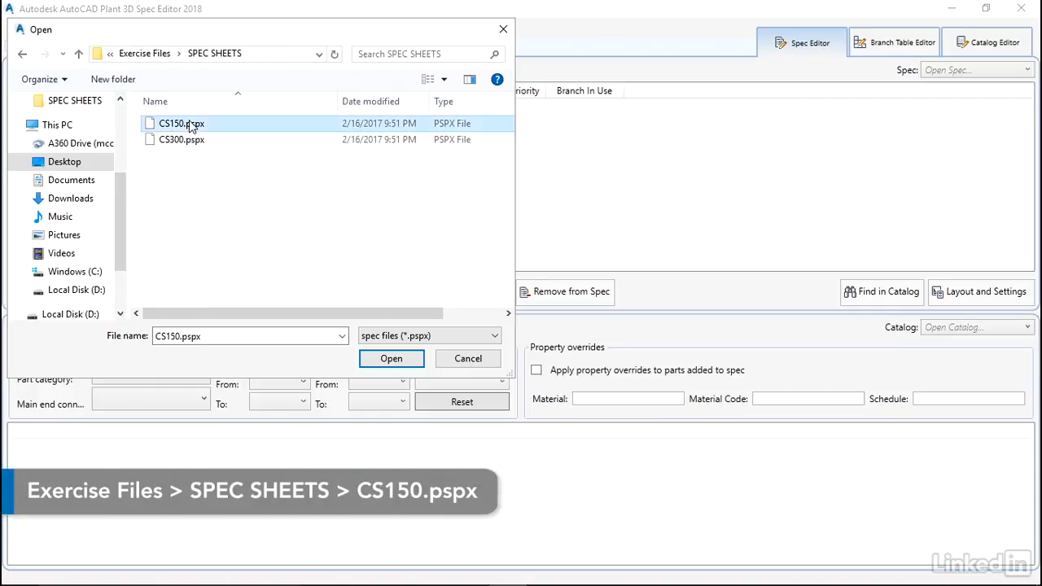
click(391, 358)
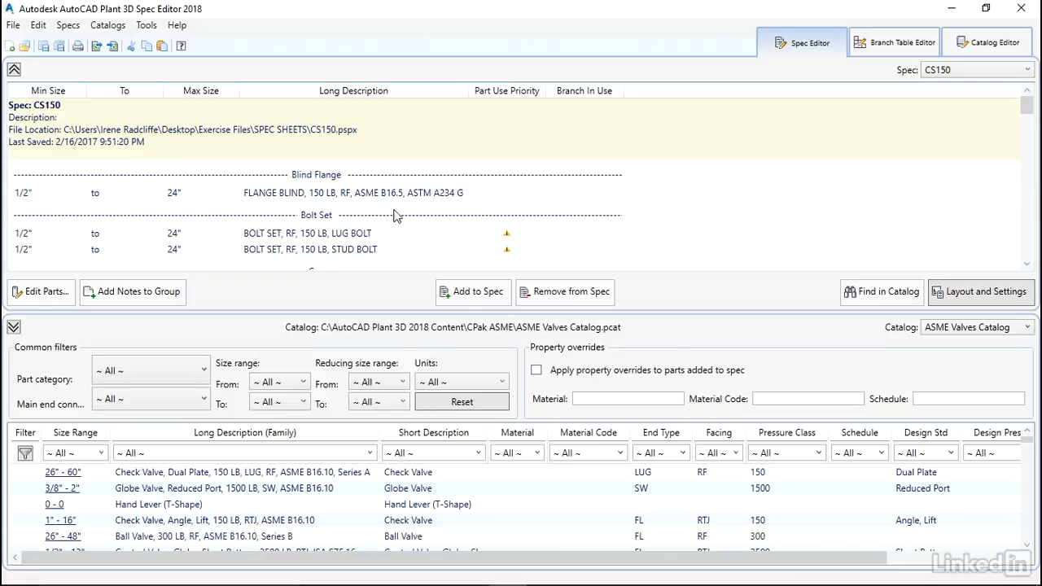
Look through the part groups of the CS150 spec sheet from Blind Flange down to Valve
scroll(561, 224, down, 5)
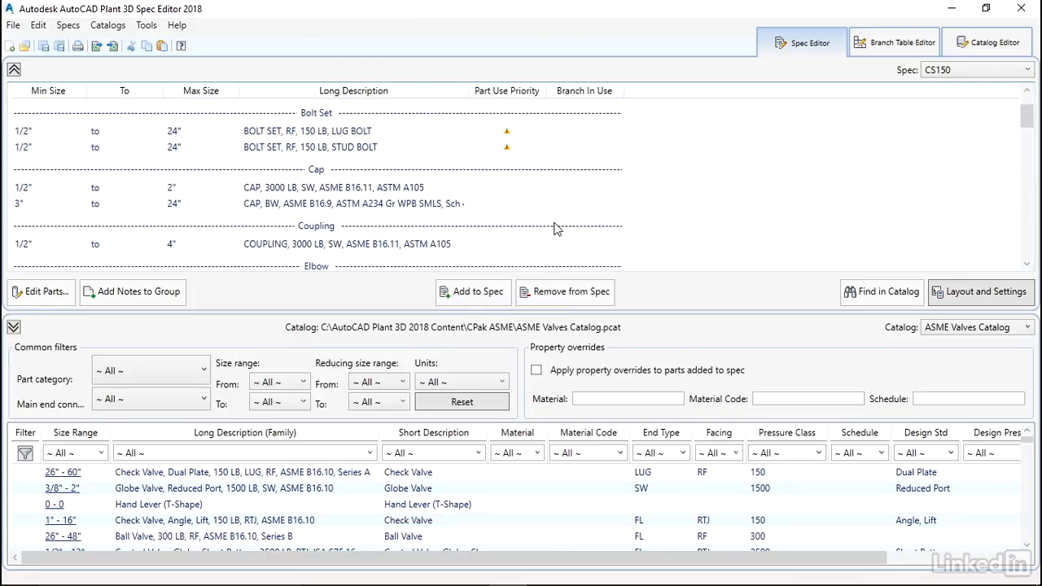
scroll(568, 221, down, 3)
scroll(567, 221, up, 10)
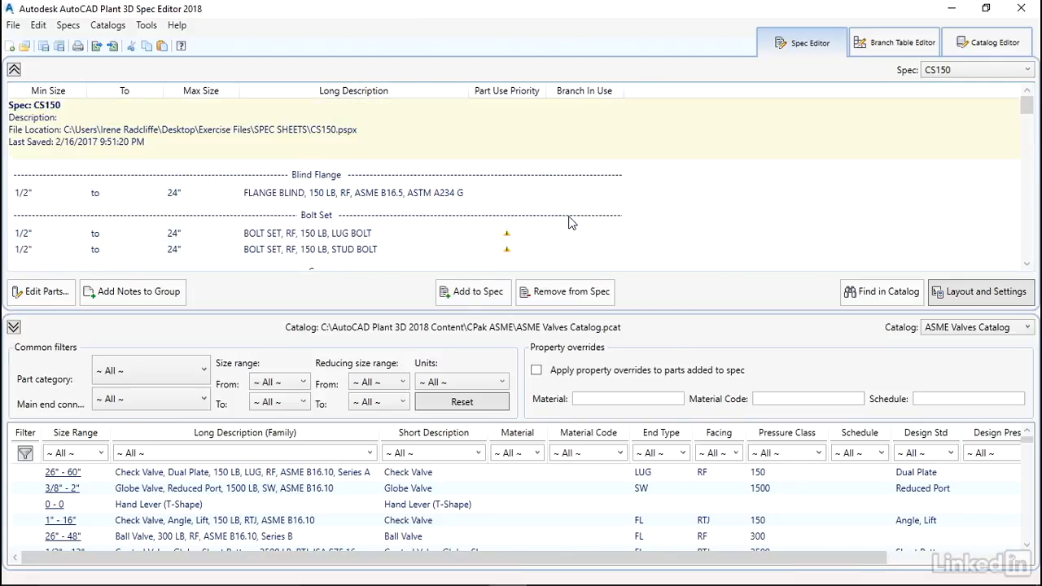
scroll(454, 202, down, 2)
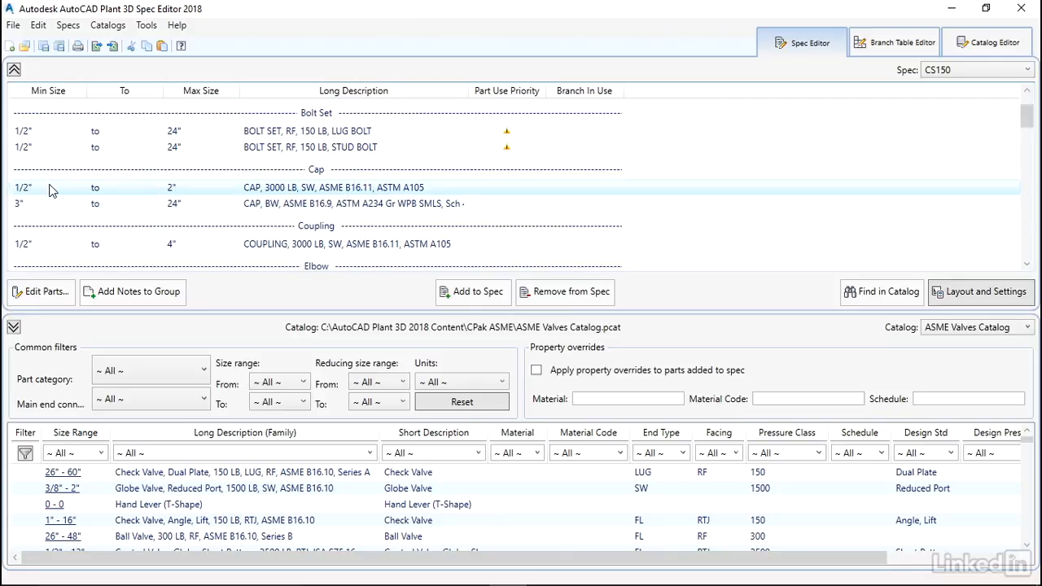
scroll(419, 226, down, 4)
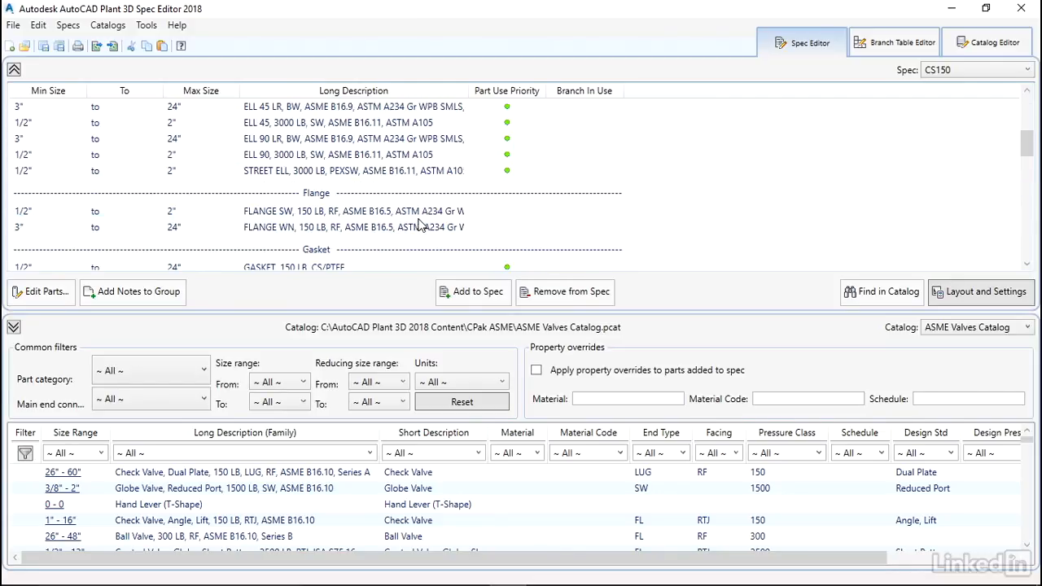
scroll(419, 226, down, 8)
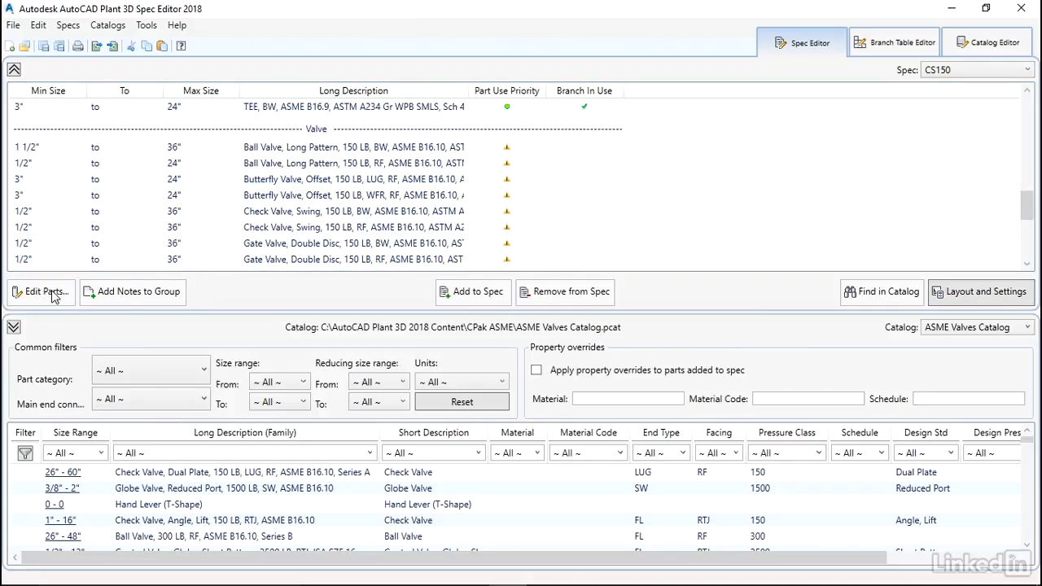
Examine the part list and editable properties of the 150 LB LUG offset butterfly valve in the spec, and close without changes
click(281, 180)
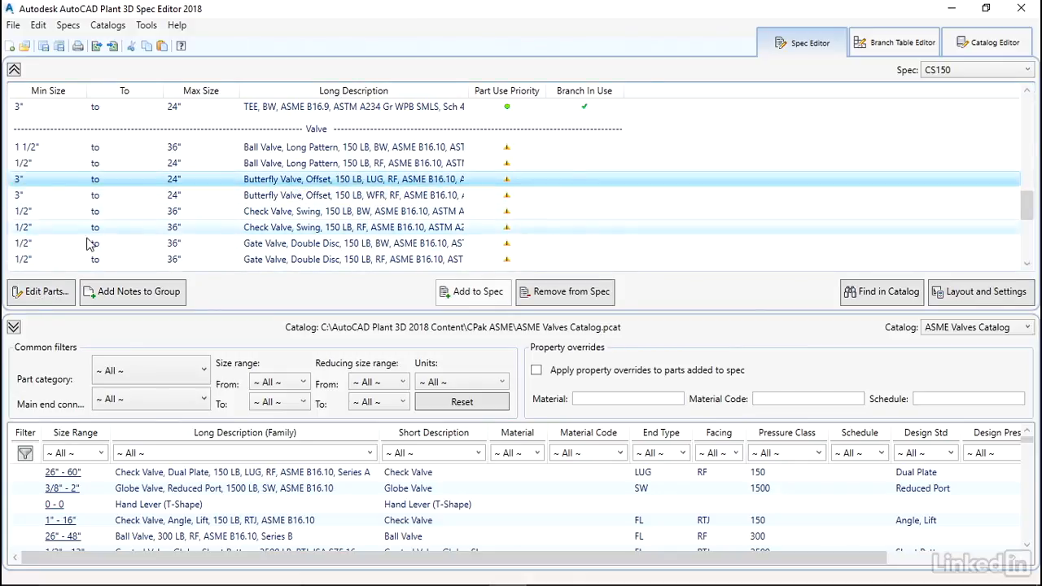
click(40, 294)
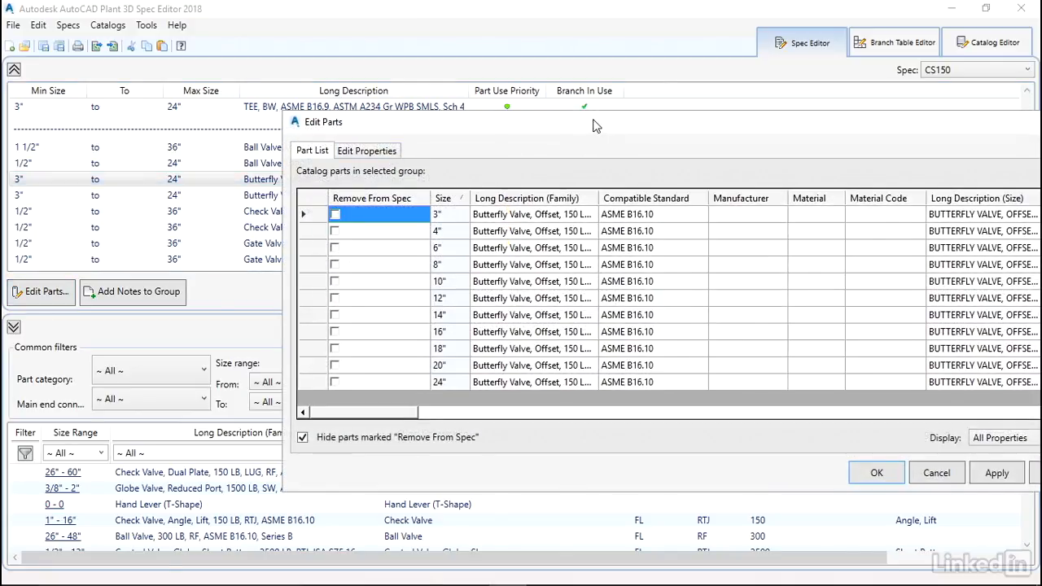
drag(593, 125, 363, 65)
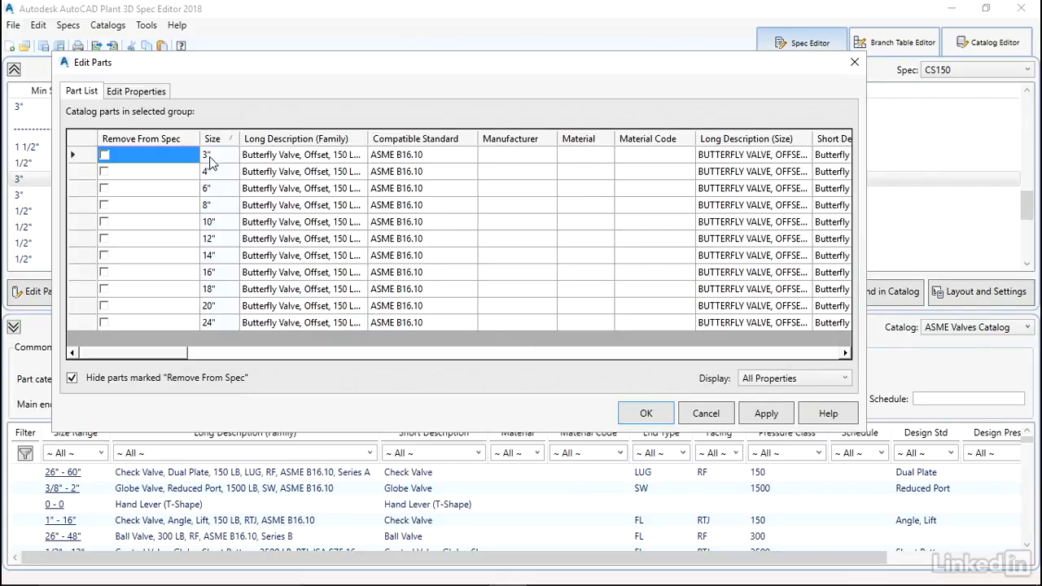
drag(177, 356, 316, 368)
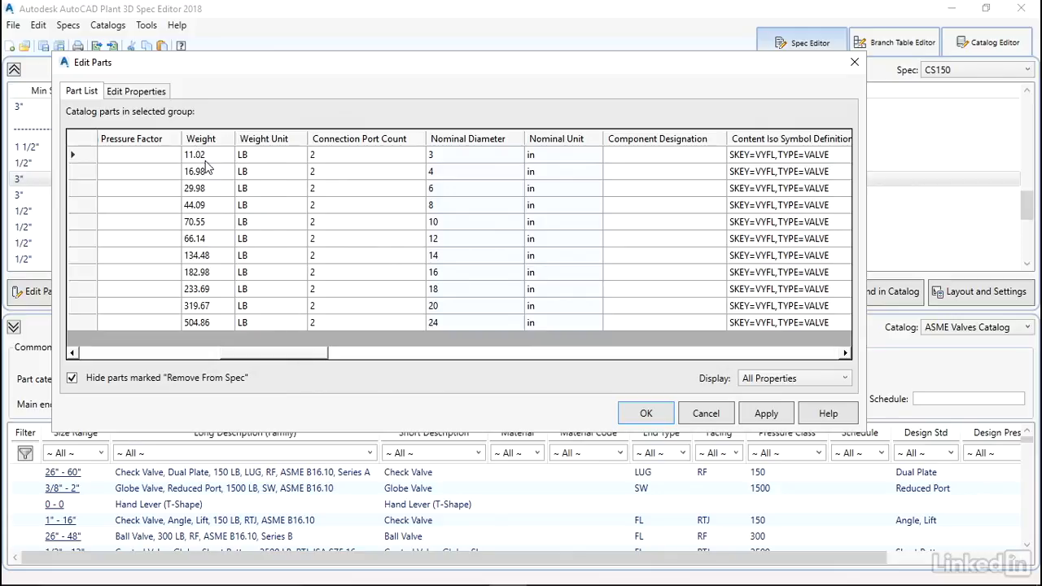
drag(289, 358, 389, 364)
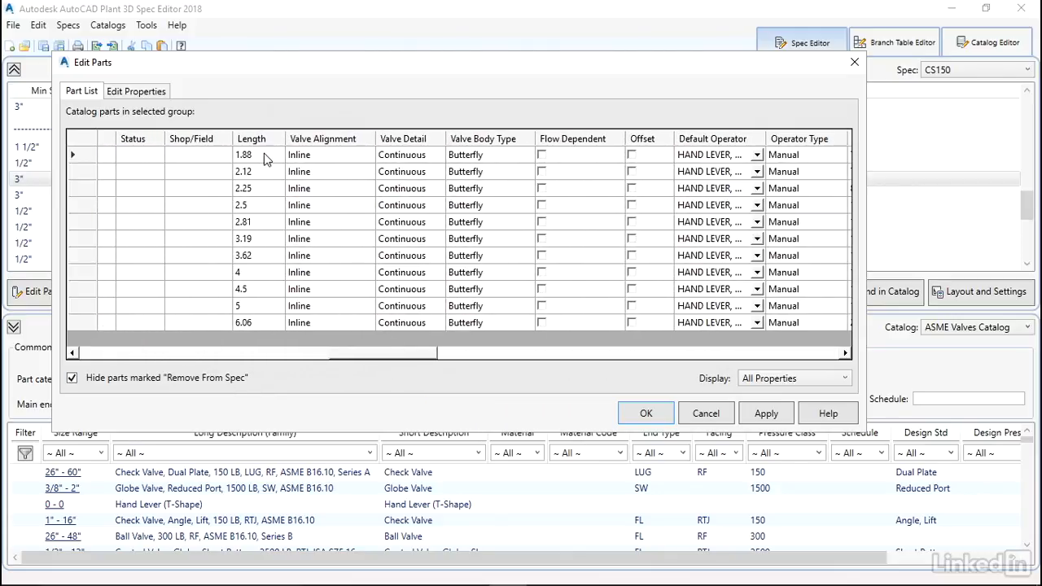
drag(366, 359, 106, 370)
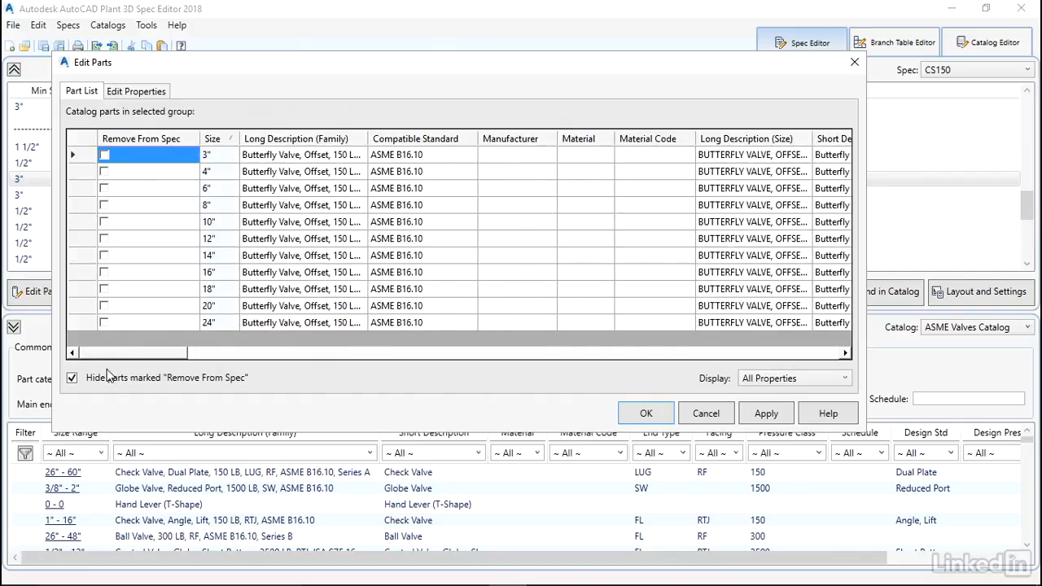
click(152, 96)
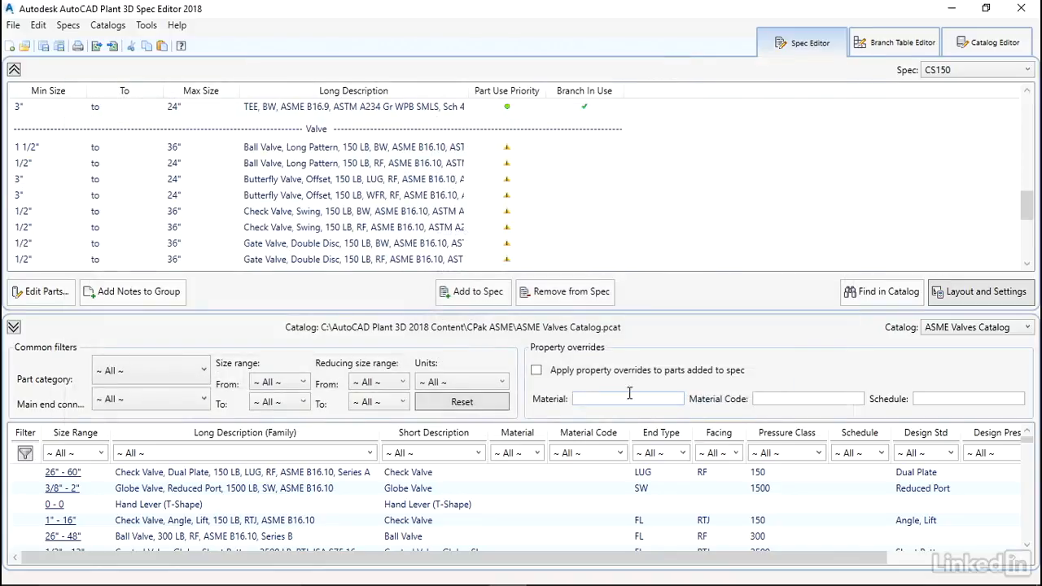
click(703, 415)
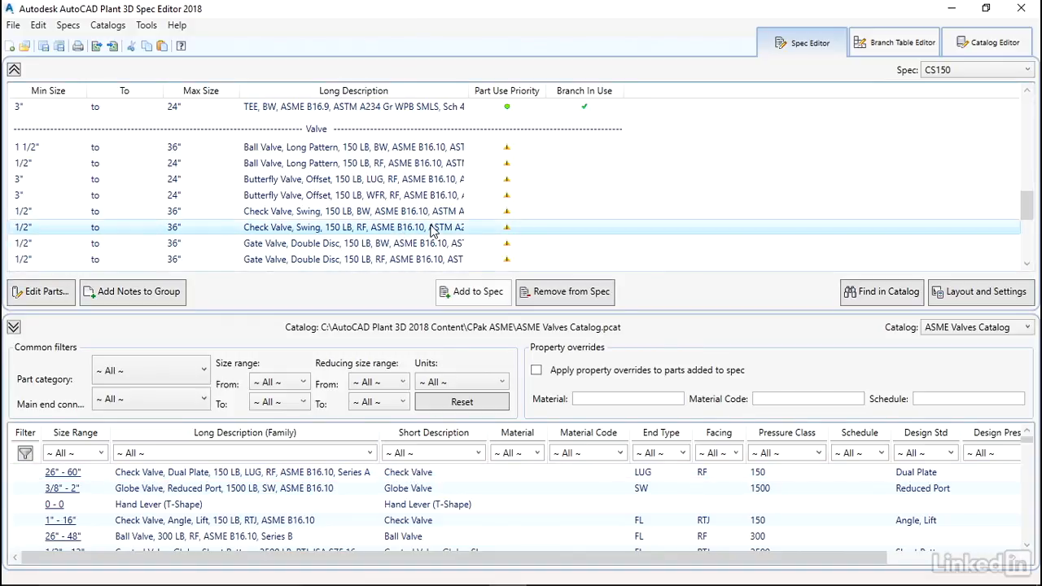
Find the spec's 1 1/2" to 36" long-pattern BW ball valve in the ASME Valves Catalog
click(475, 231)
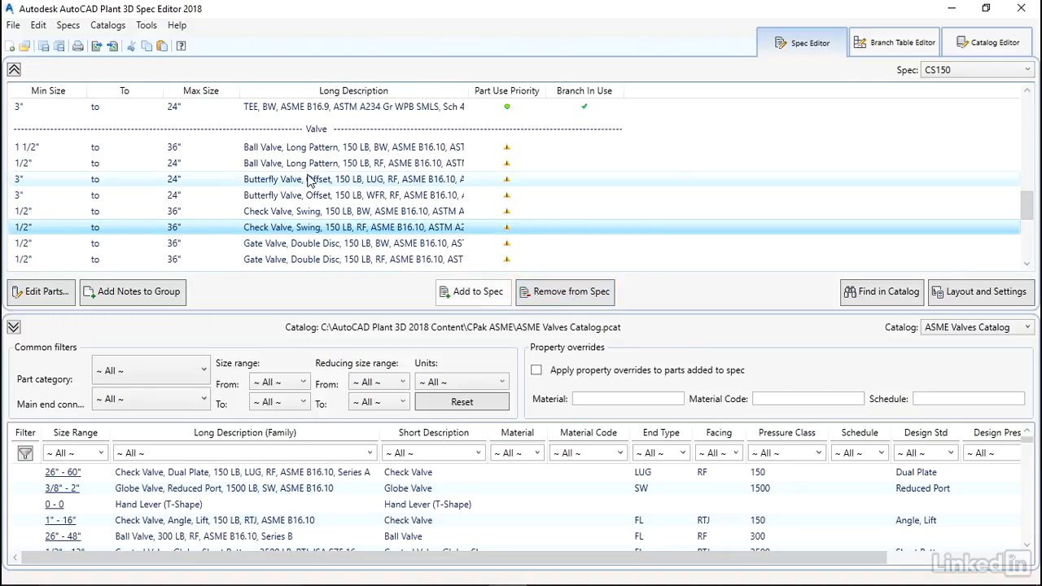
click(280, 152)
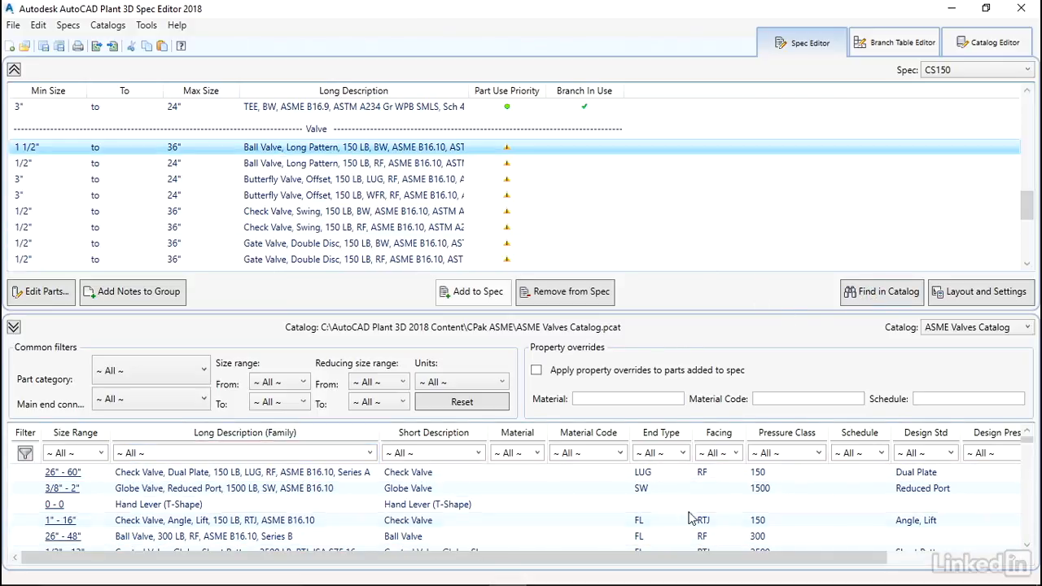
click(882, 295)
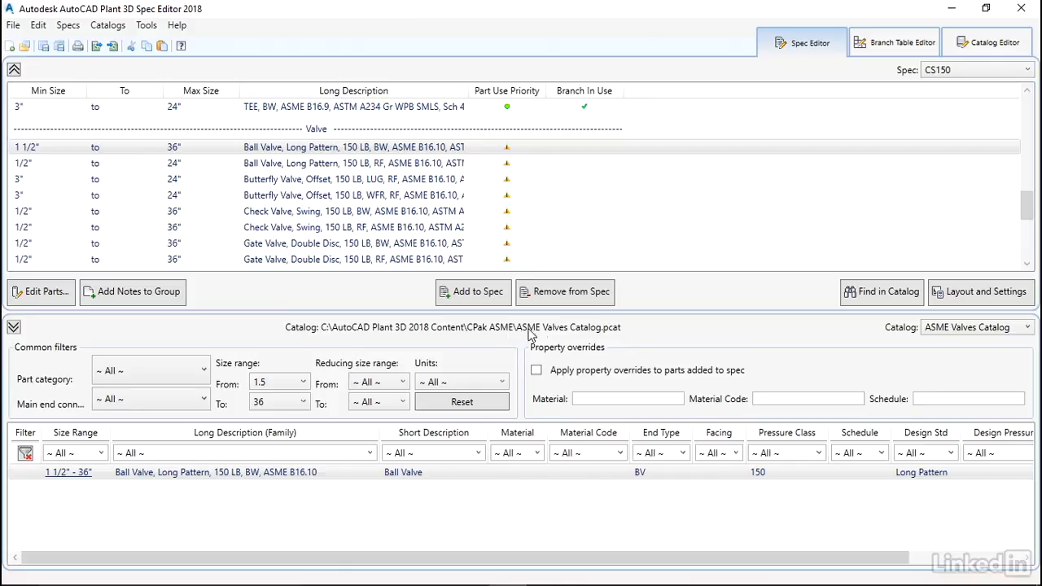
Clear the column filter on the catalog list and filter it by the Valves part category, keeping the existing size range
click(26, 453)
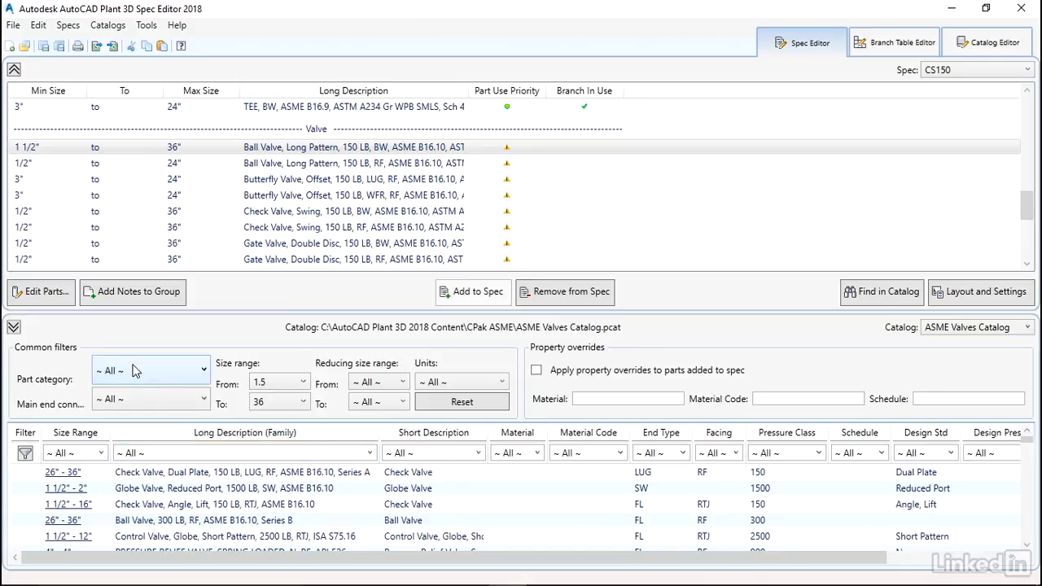
click(174, 370)
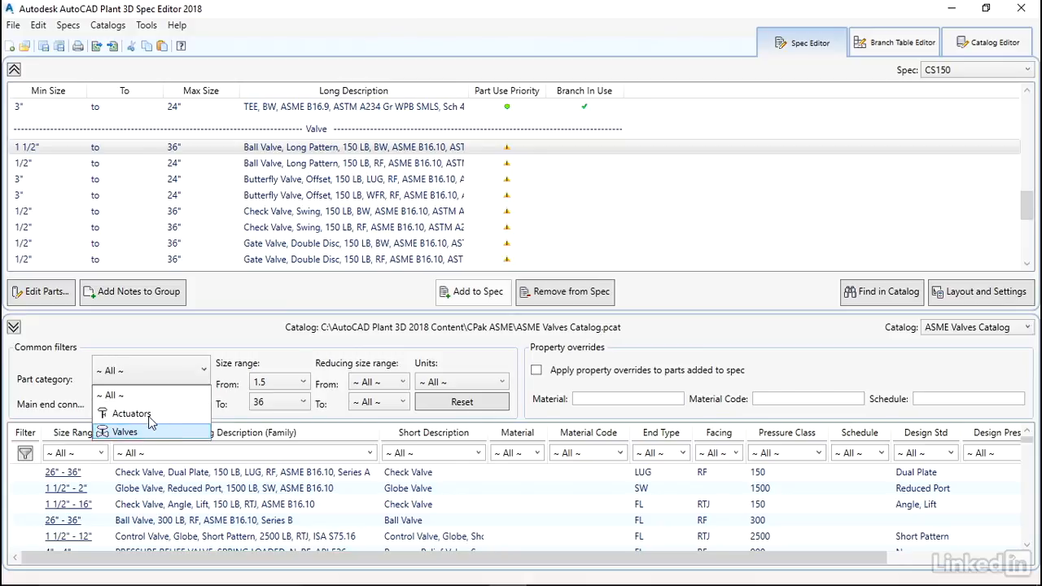
click(135, 434)
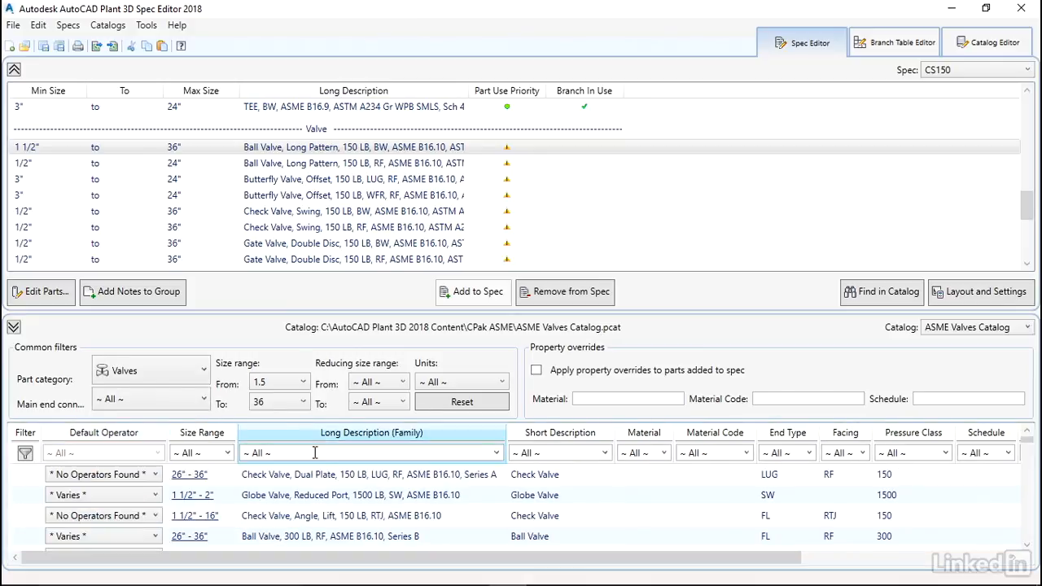
click(277, 384)
click(278, 384)
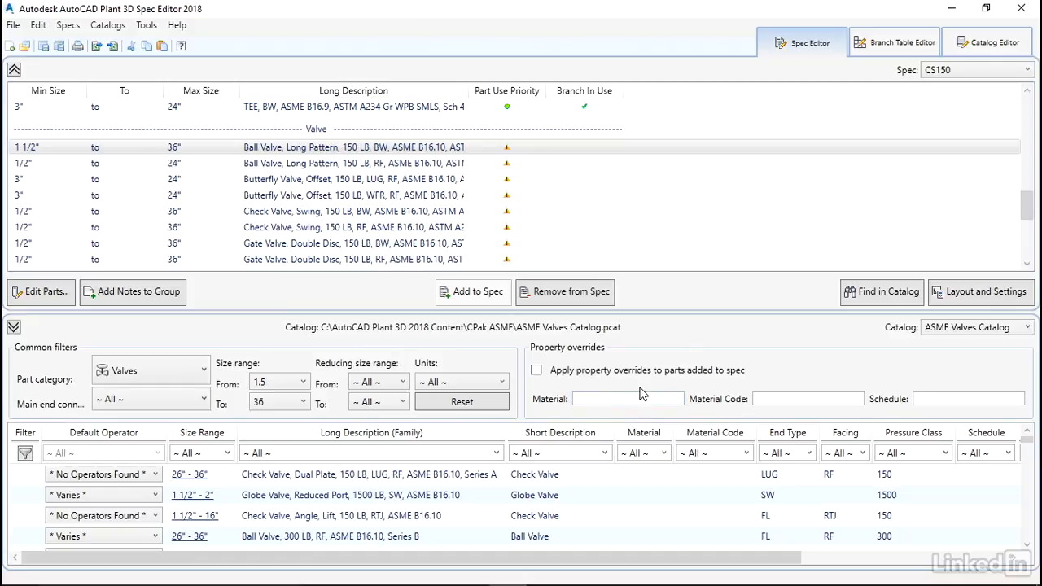
Load ASME Pipes and Fittings Catalog.pcat from the CATALOGS folder in Exercise Files as the active catalog
click(960, 330)
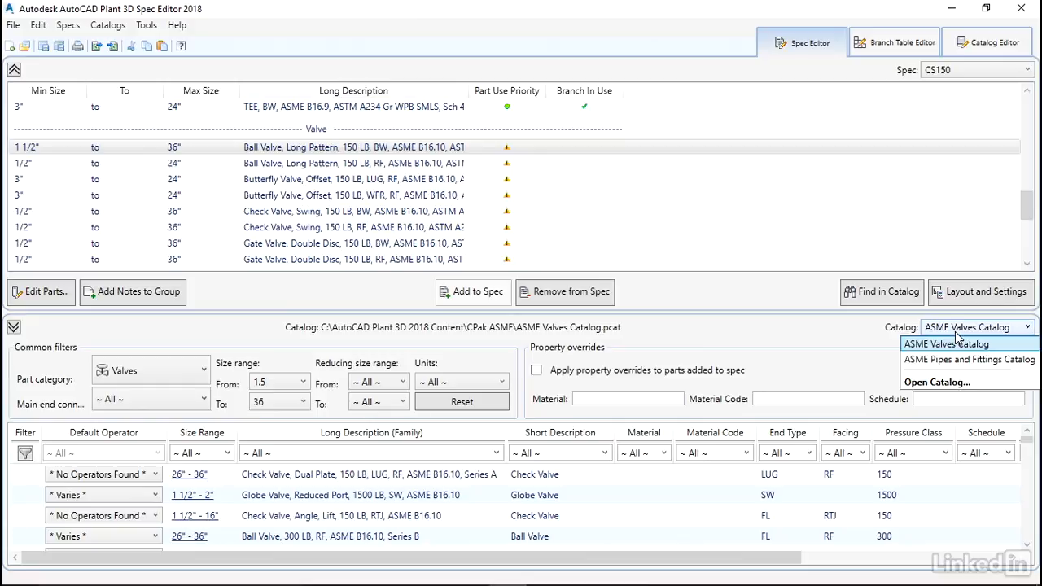
click(936, 383)
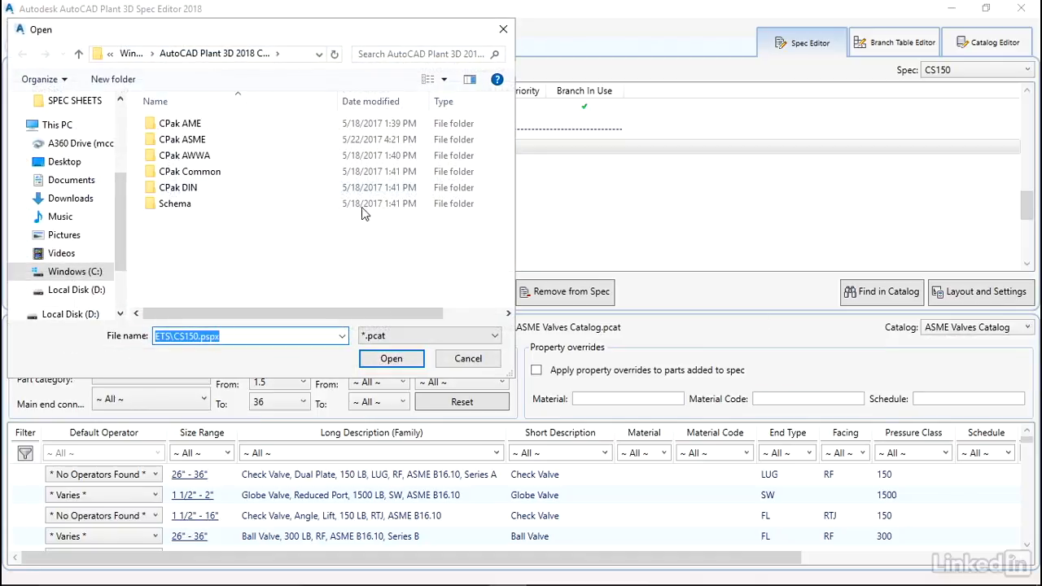
click(64, 161)
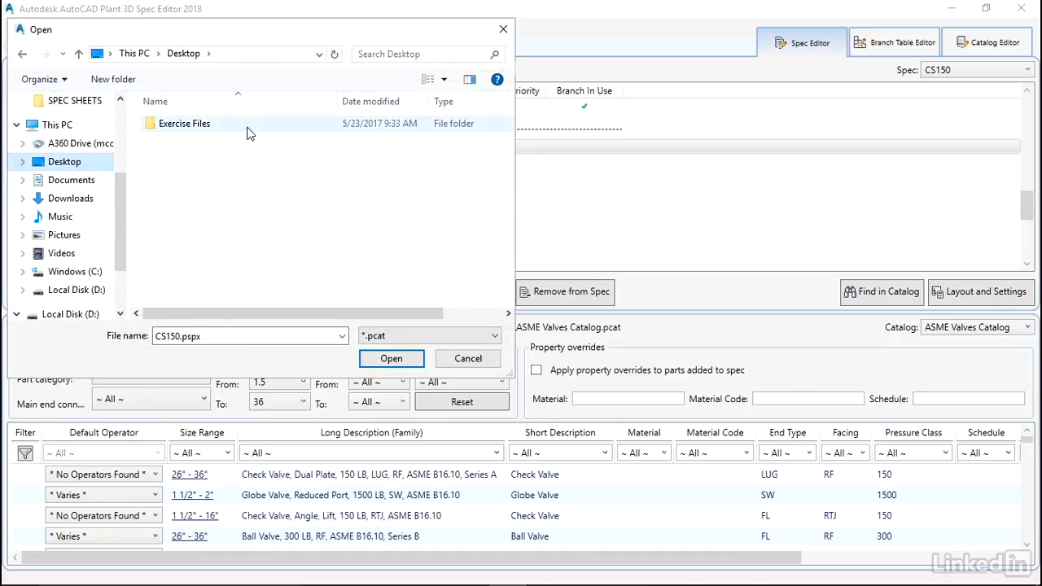
double_click(209, 133)
drag(504, 122, 504, 216)
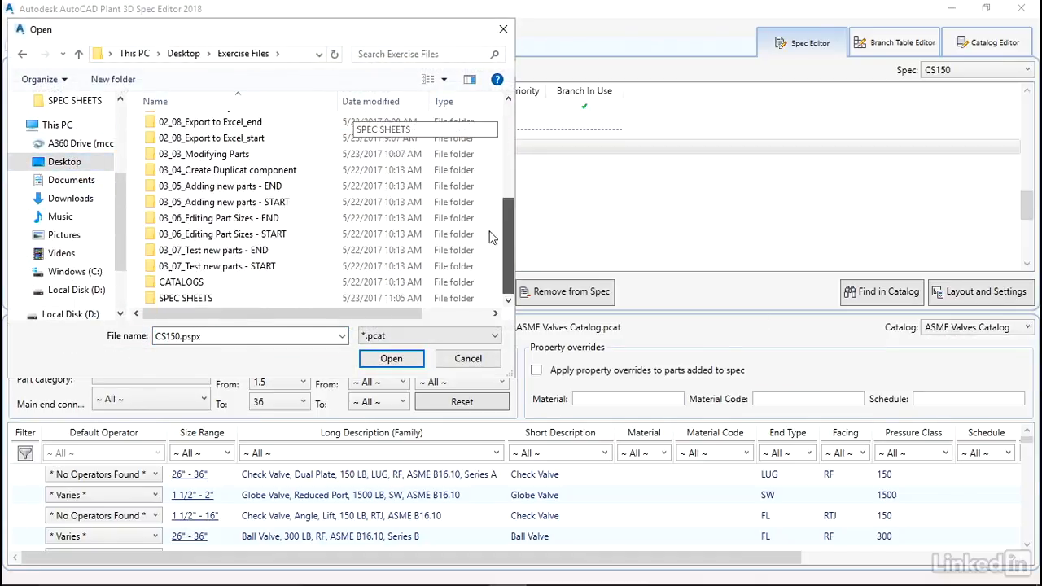
double_click(198, 282)
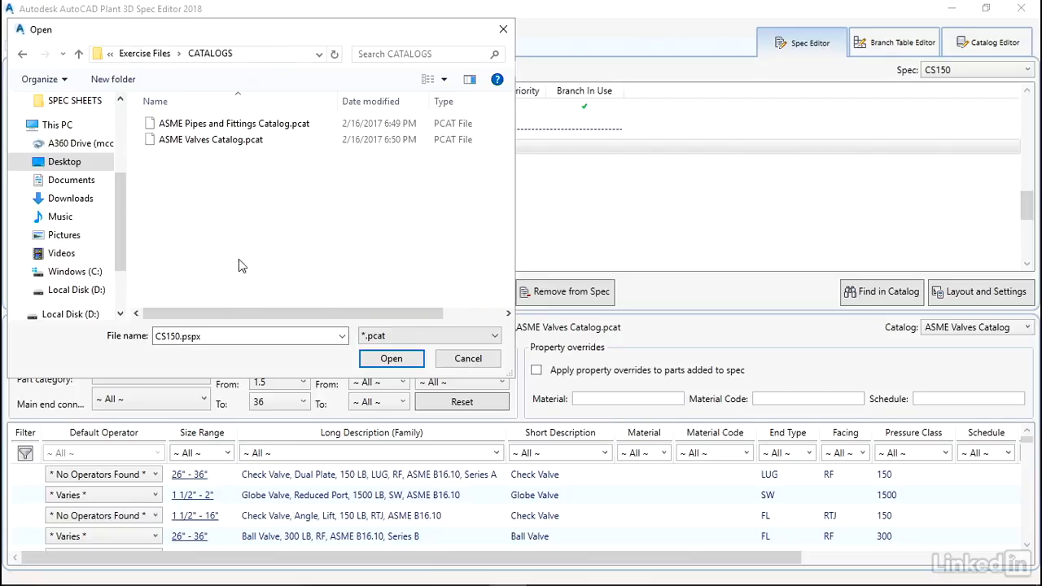
click(220, 123)
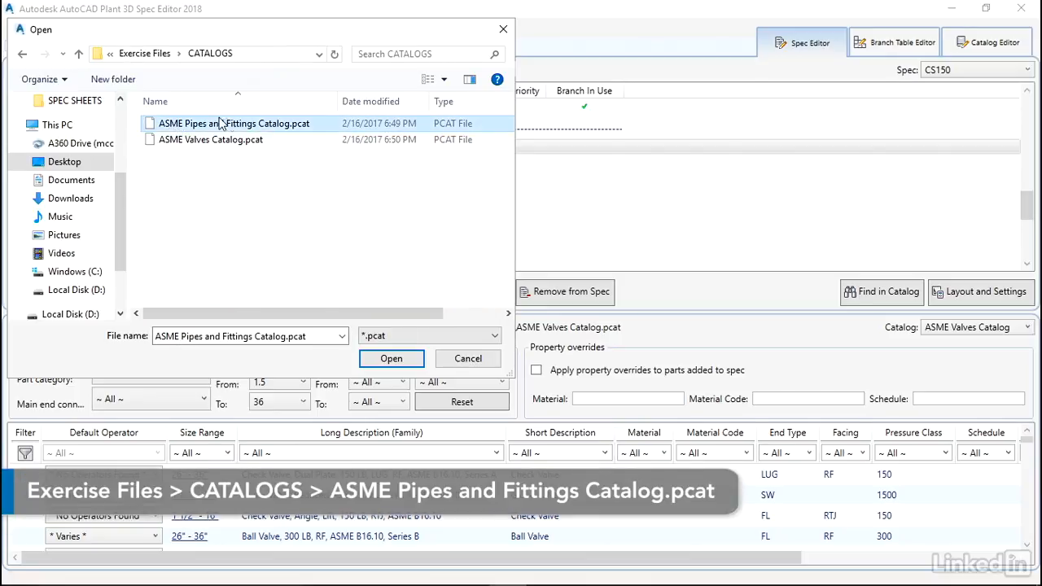
click(391, 359)
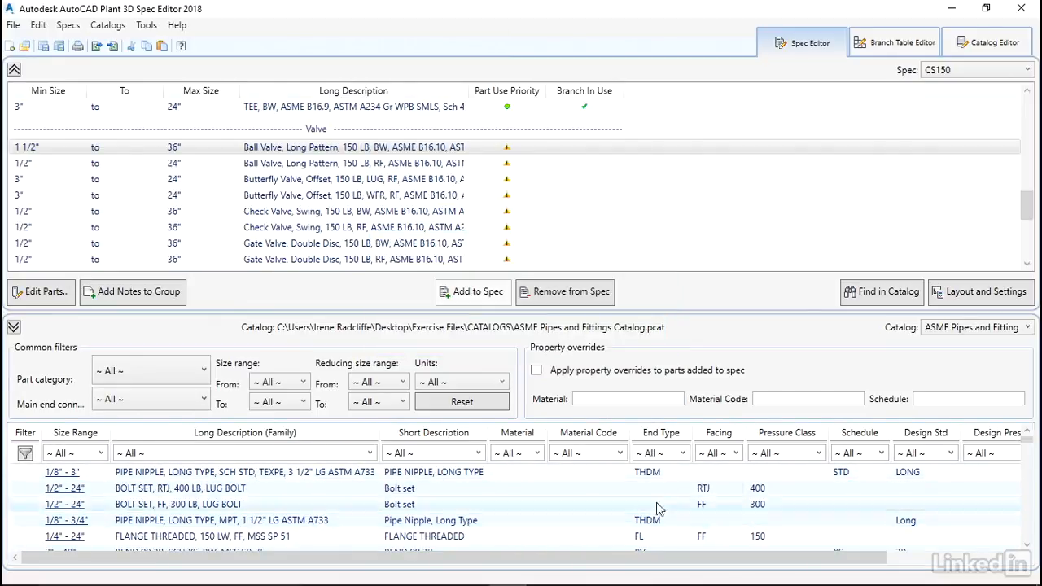
View the CS150 branch table, and filter the component list in the Catalog Editor by the Flanges part category
click(887, 49)
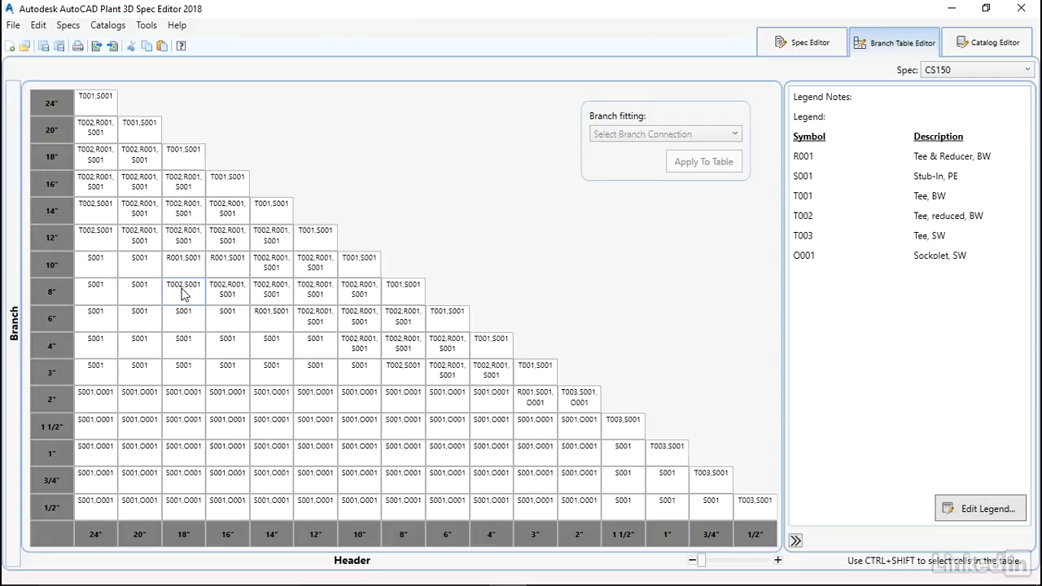
click(992, 47)
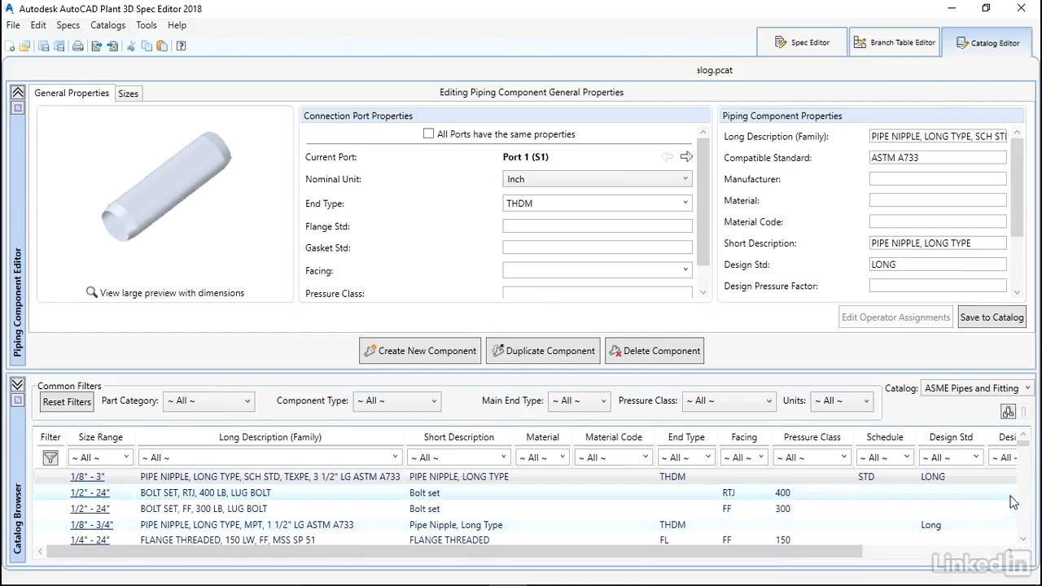
drag(1021, 446, 1023, 476)
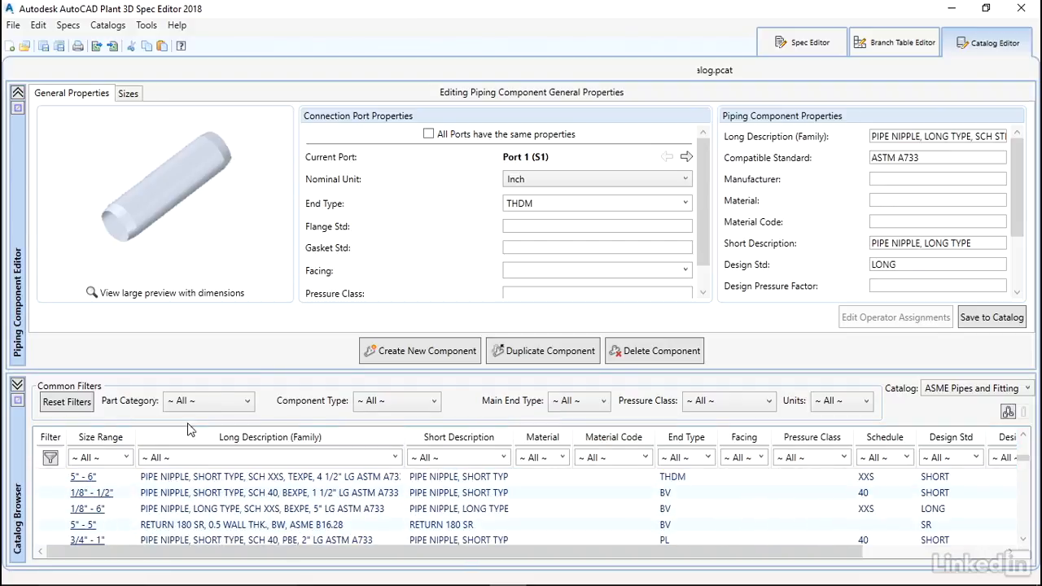
click(209, 402)
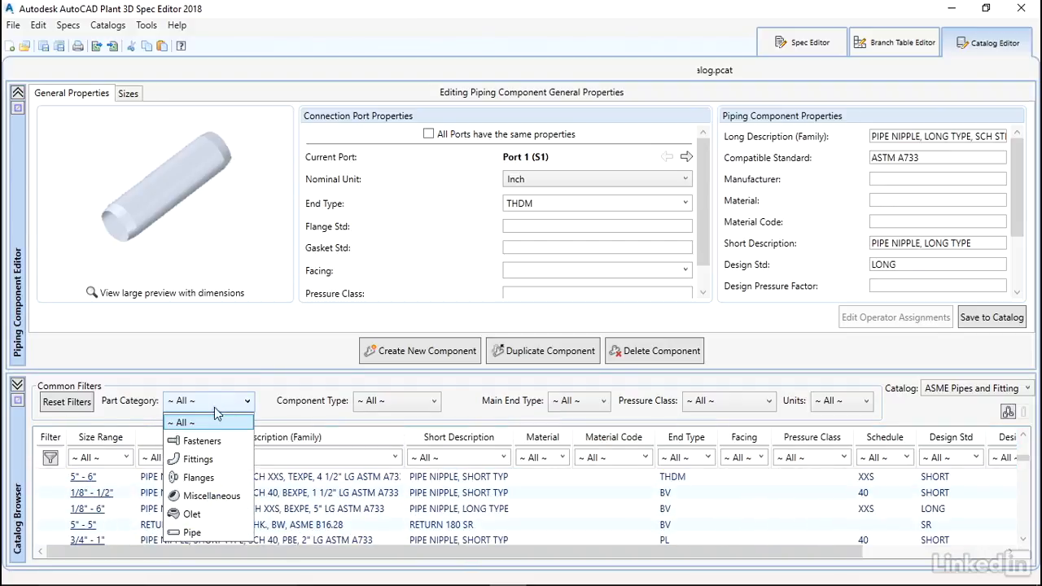
click(206, 477)
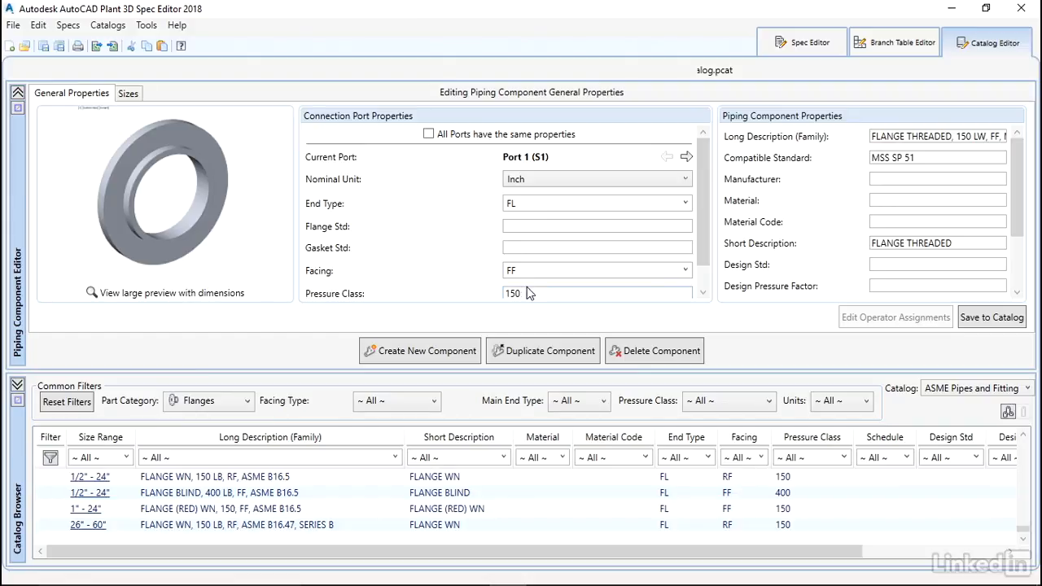
Examine the threaded flange's general properties, and the connection port properties and dimensions of its 2" size
drag(704, 234, 706, 255)
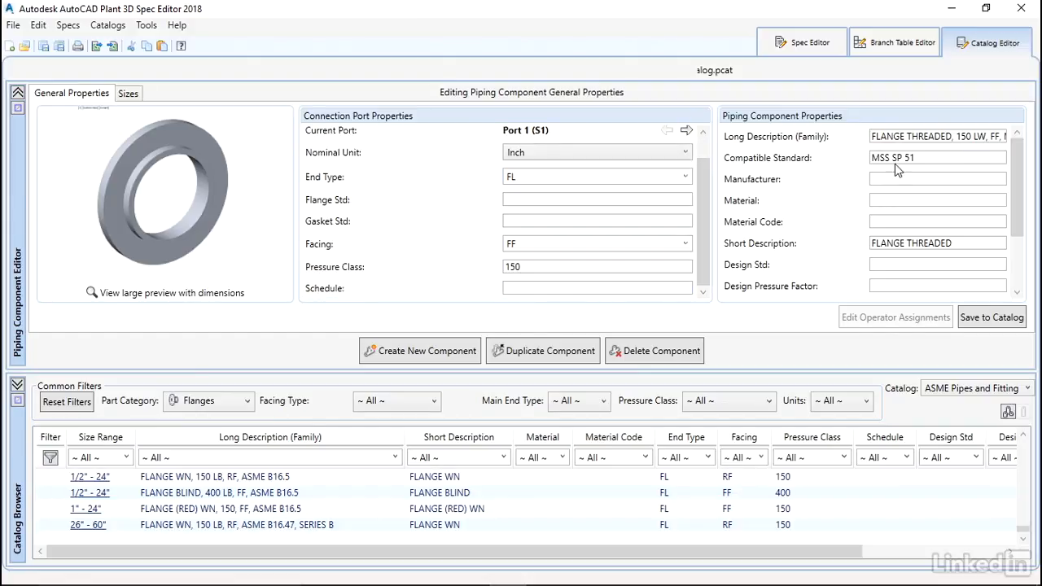
mouse_move(1014, 148)
mouse_down()
mouse_move(1016, 197)
mouse_move(1011, 149)
mouse_up()
click(128, 93)
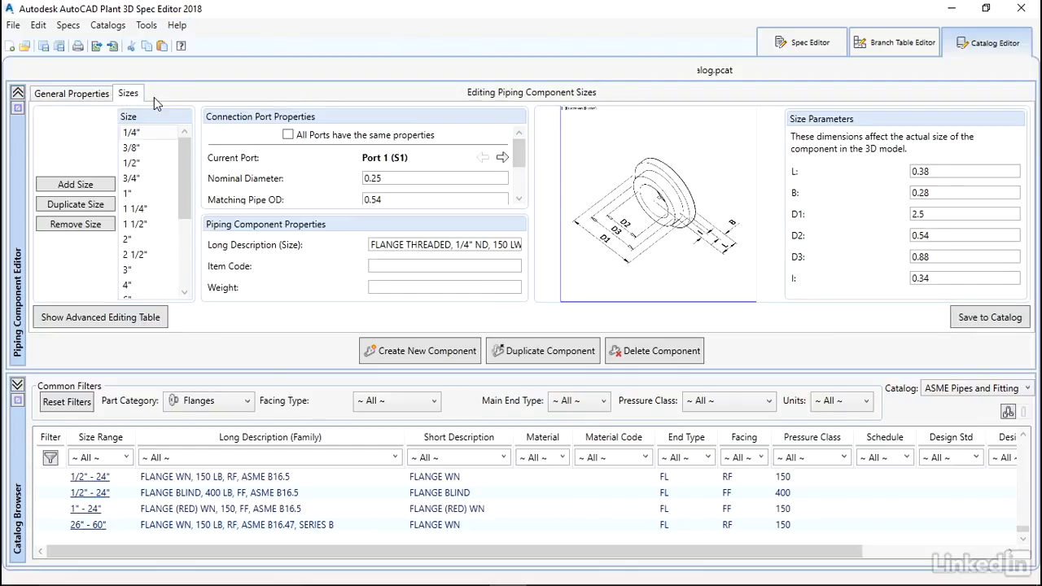
drag(180, 165, 178, 170)
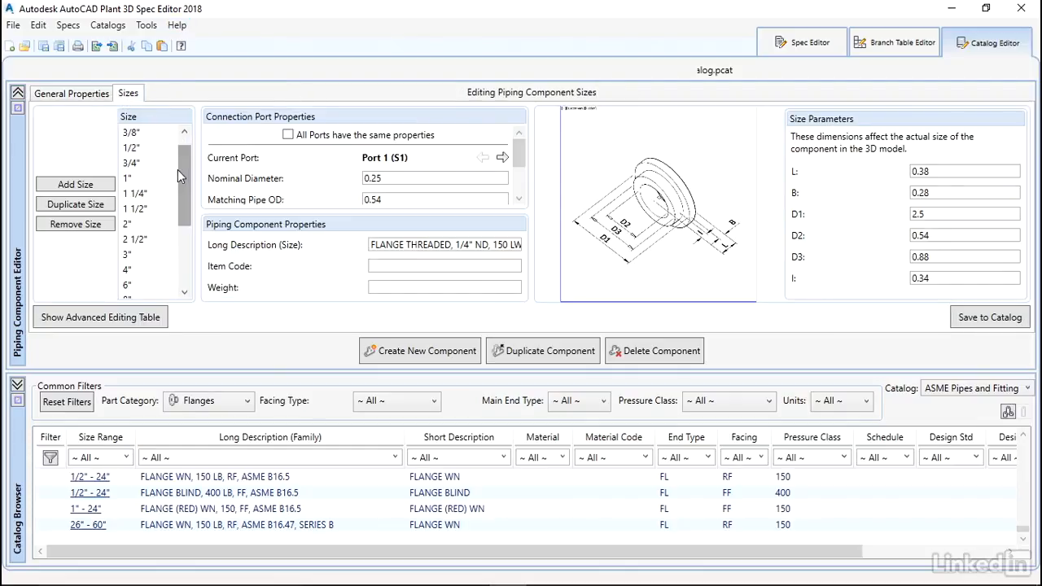
click(128, 226)
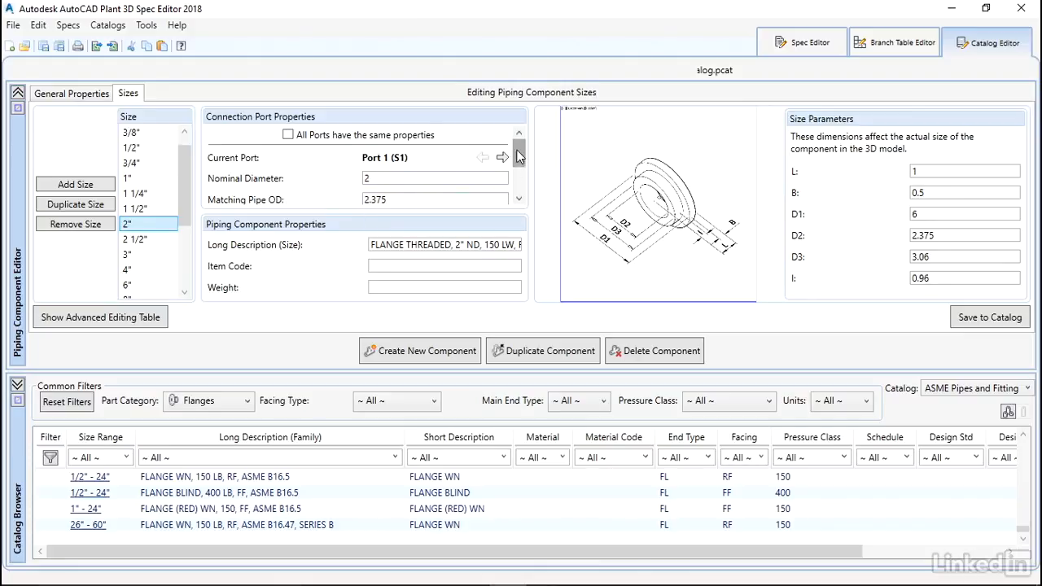
drag(519, 157, 520, 190)
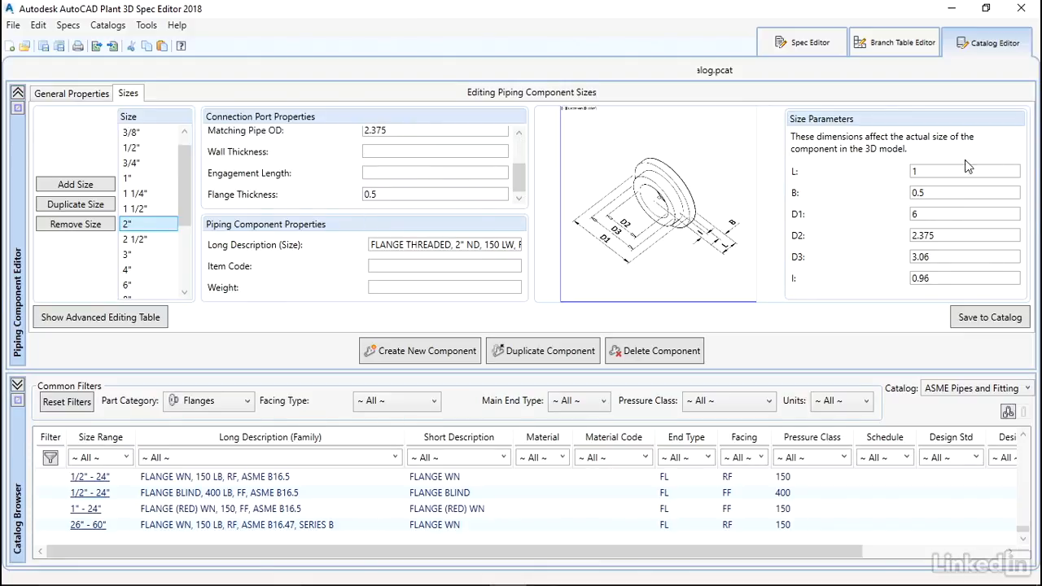